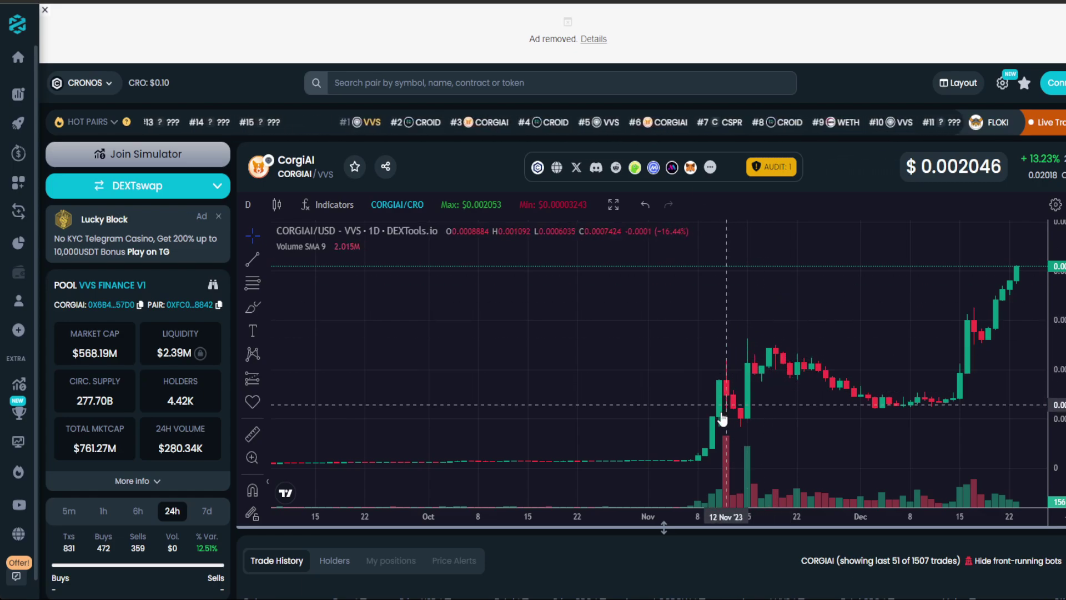
Measure 7–23 Nov (+1328%), 14–26 Nov (−46%) and 12–25 Dec (+218%), clearing each.
{"action": "left_click", "coordinate": [252, 434]}
{"action": "left_click", "coordinate": [692, 460]}
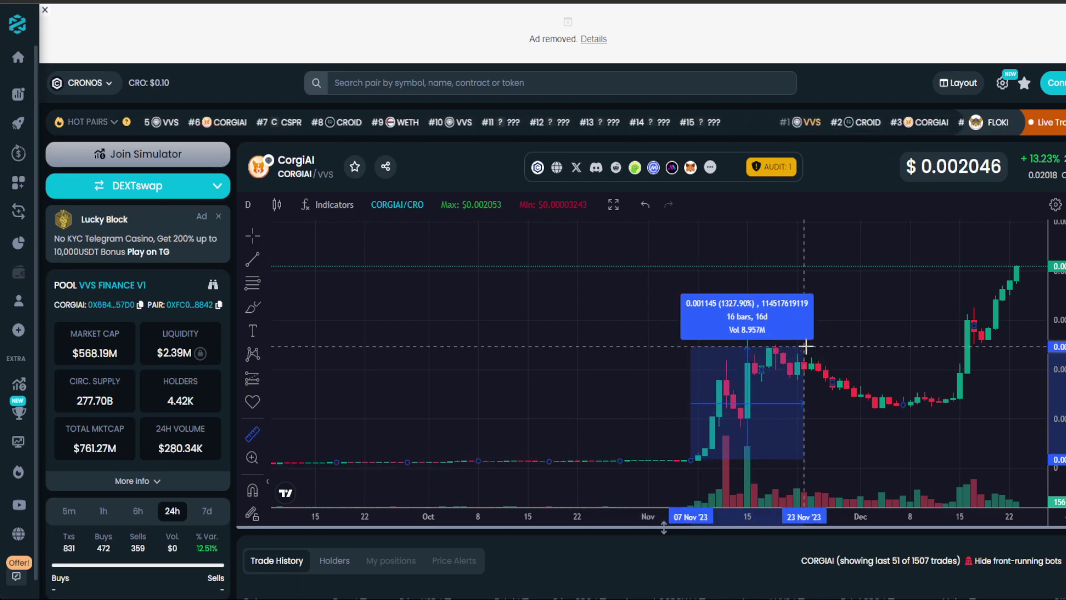
{"action": "key", "text": "Escape"}
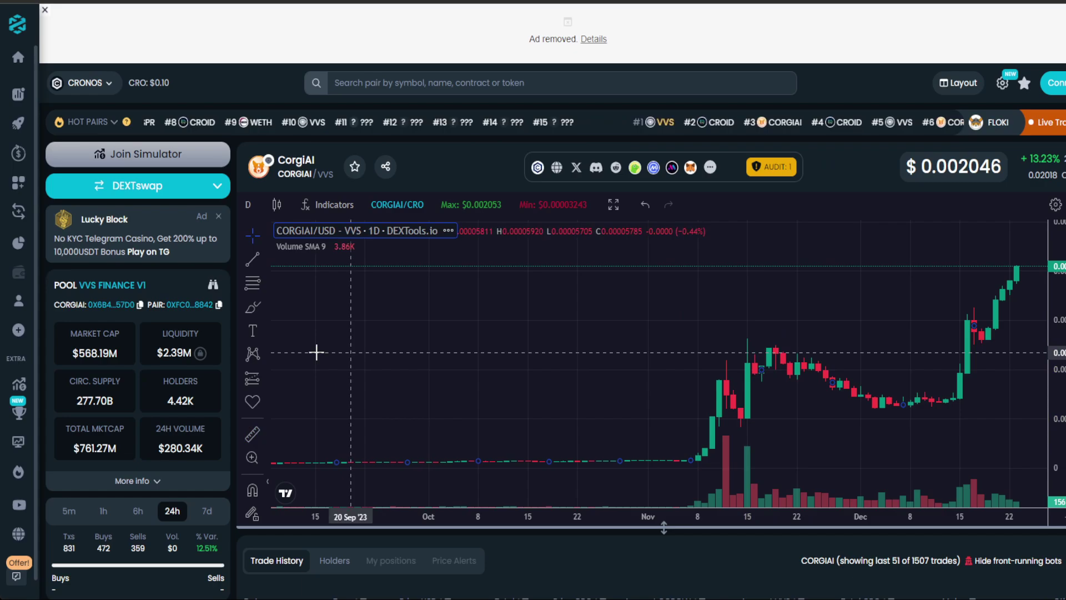
{"action": "left_click", "coordinate": [255, 437]}
{"action": "left_click", "coordinate": [742, 344]}
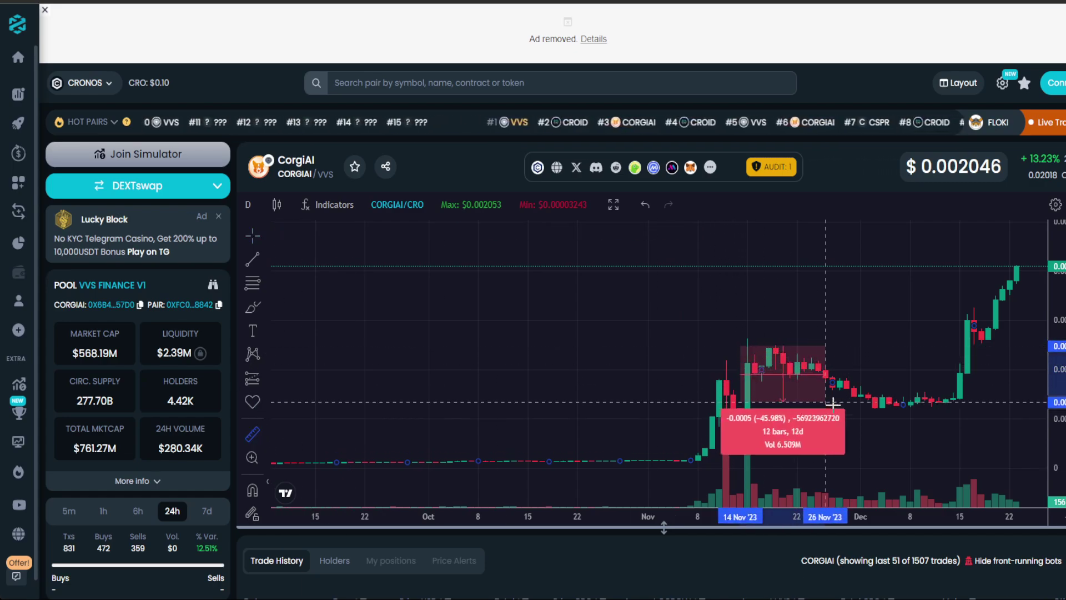
{"action": "key", "text": "Escape"}
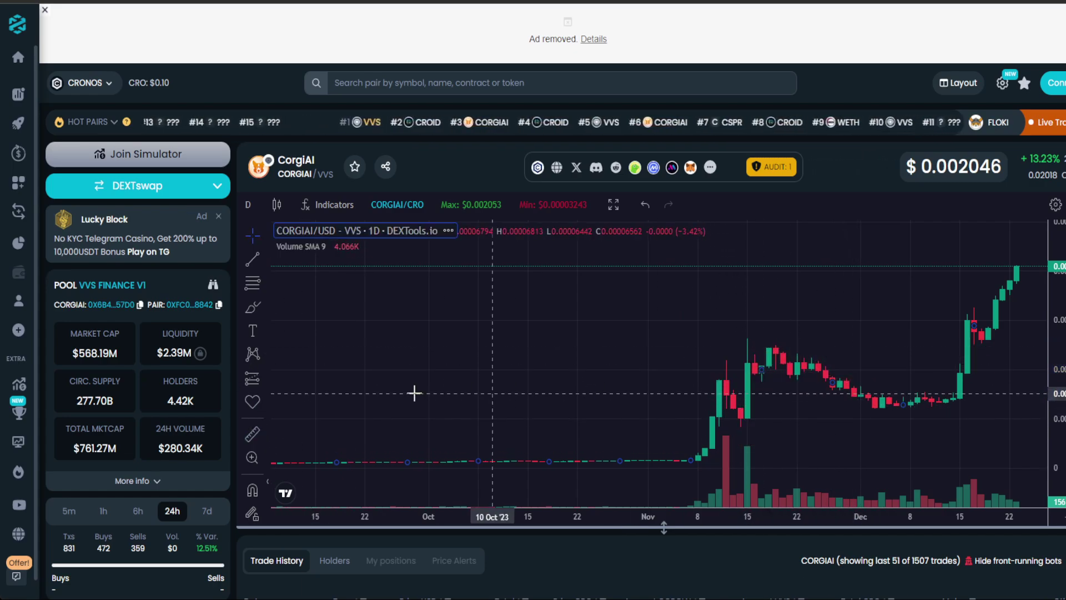
{"action": "left_click", "coordinate": [253, 434]}
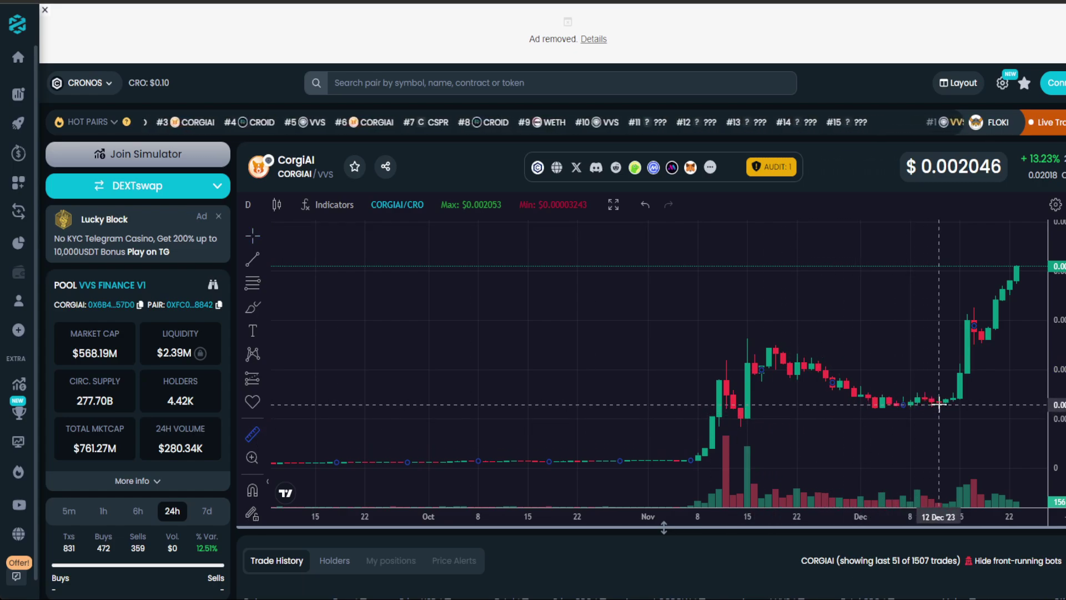
{"action": "left_click", "coordinate": [940, 406]}
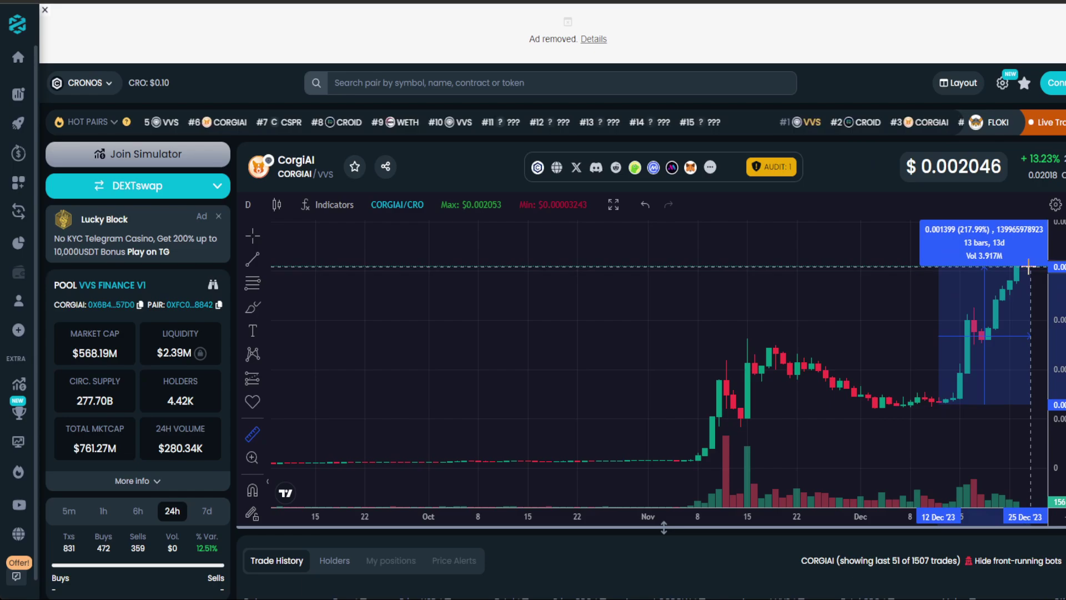
{"action": "key", "text": "Escape"}
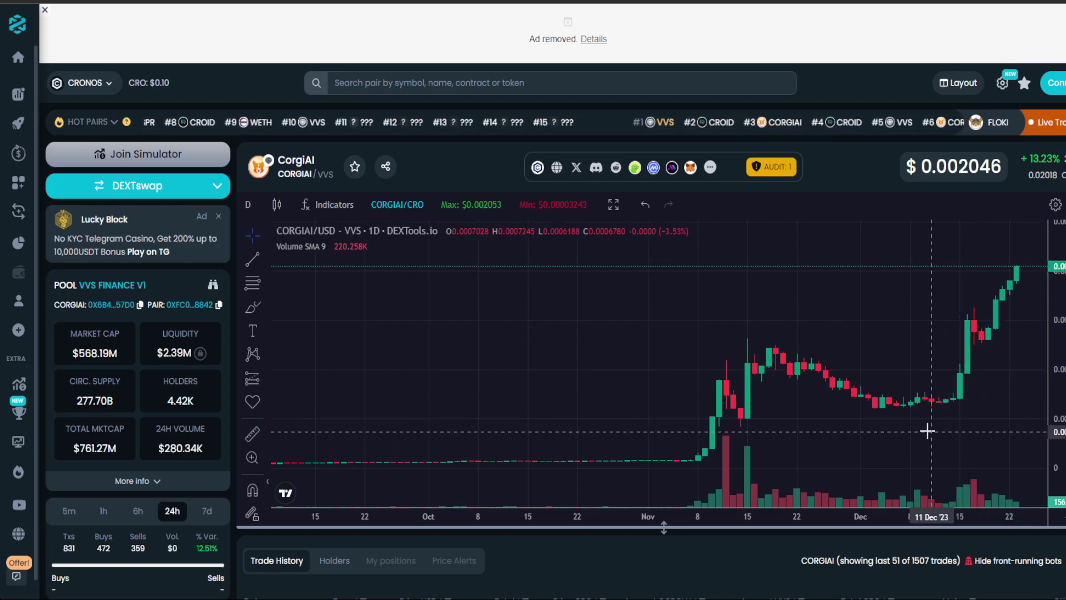
{"action": "scroll", "coordinate": [916, 378], "scroll_direction": "up", "scroll_amount": 3}
{"action": "scroll", "coordinate": [917, 350], "scroll_direction": "down", "scroll_amount": 3}
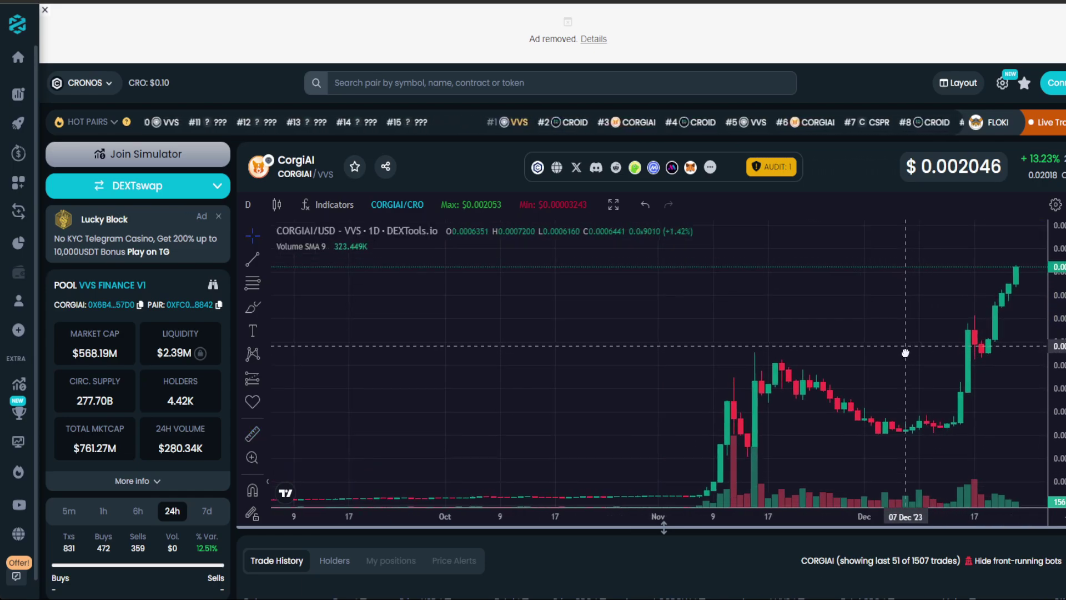
{"action": "scroll", "coordinate": [906, 357], "scroll_direction": "down", "scroll_amount": 5}
{"action": "scroll", "coordinate": [900, 367], "scroll_direction": "down", "scroll_amount": 3}
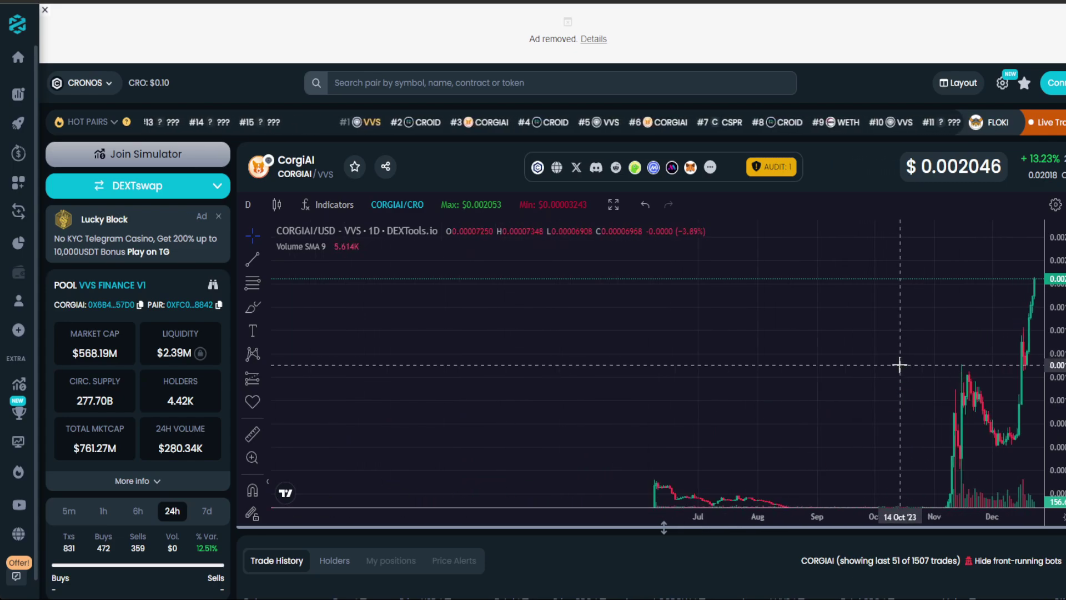
{"action": "scroll", "coordinate": [896, 370], "scroll_direction": "up", "scroll_amount": 3}
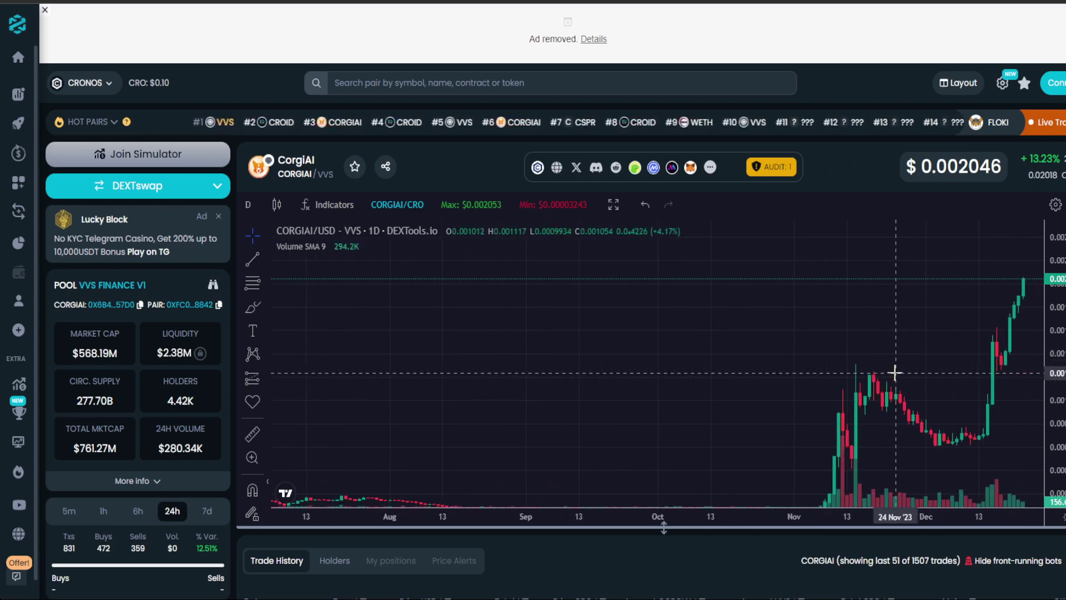
{"action": "scroll", "coordinate": [894, 371], "scroll_direction": "down", "scroll_amount": 3}
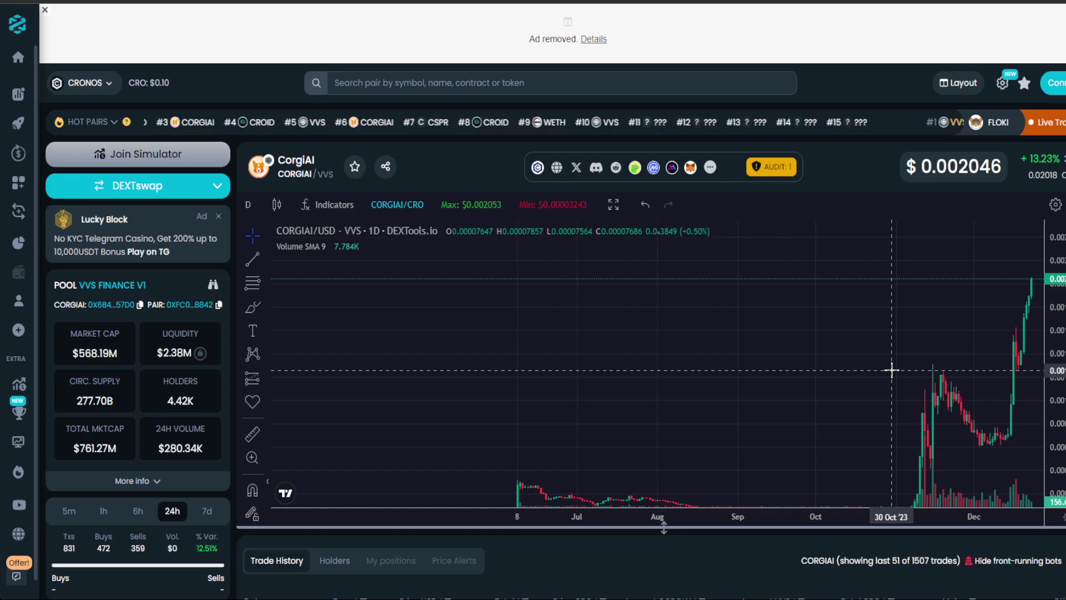
{"action": "scroll", "coordinate": [890, 365], "scroll_direction": "up", "scroll_amount": 3}
{"action": "scroll", "coordinate": [891, 366], "scroll_direction": "up", "scroll_amount": 3}
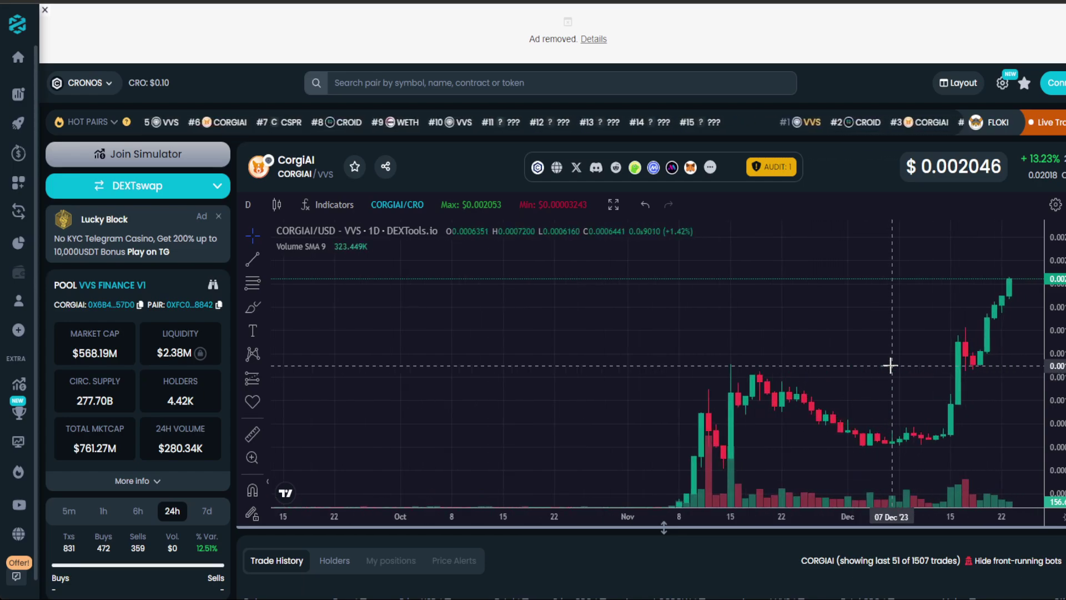
{"action": "scroll", "coordinate": [889, 366], "scroll_direction": "down", "scroll_amount": 2}
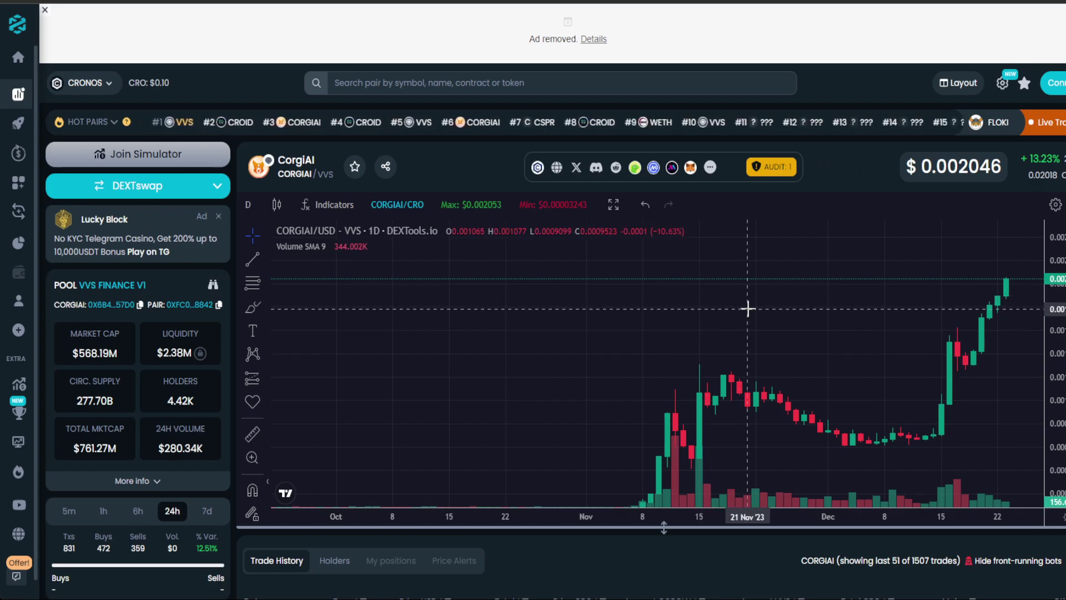
Compress the price axis twice for headroom above the candles, then select the Measure tool.
{"action": "left_click_drag", "start_coordinate": [1054, 276], "coordinate": [1053, 359]}
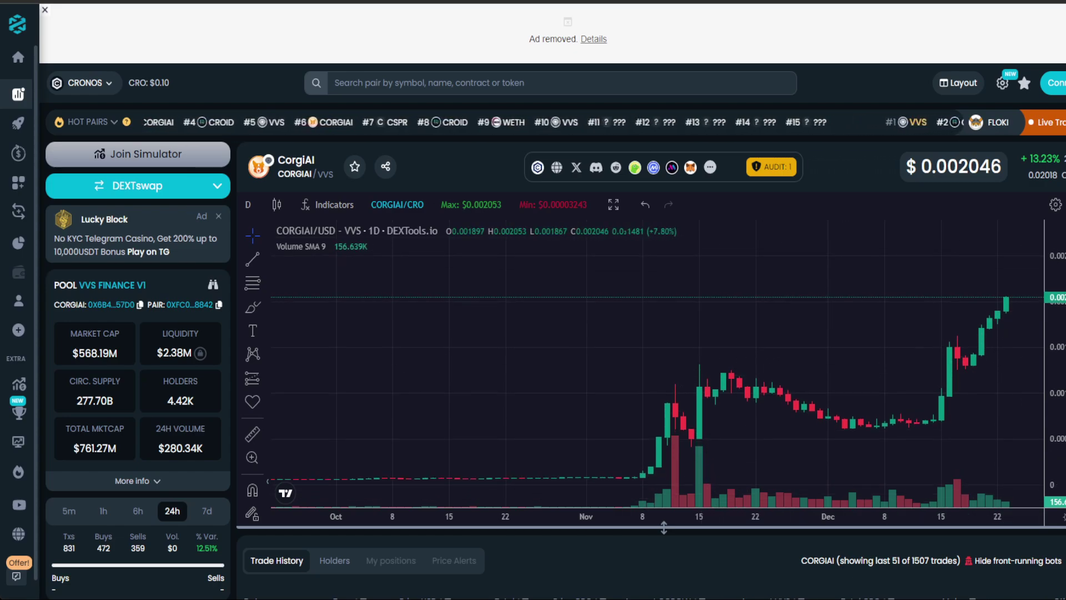
{"action": "scroll", "coordinate": [942, 323], "scroll_direction": "down", "scroll_amount": 3}
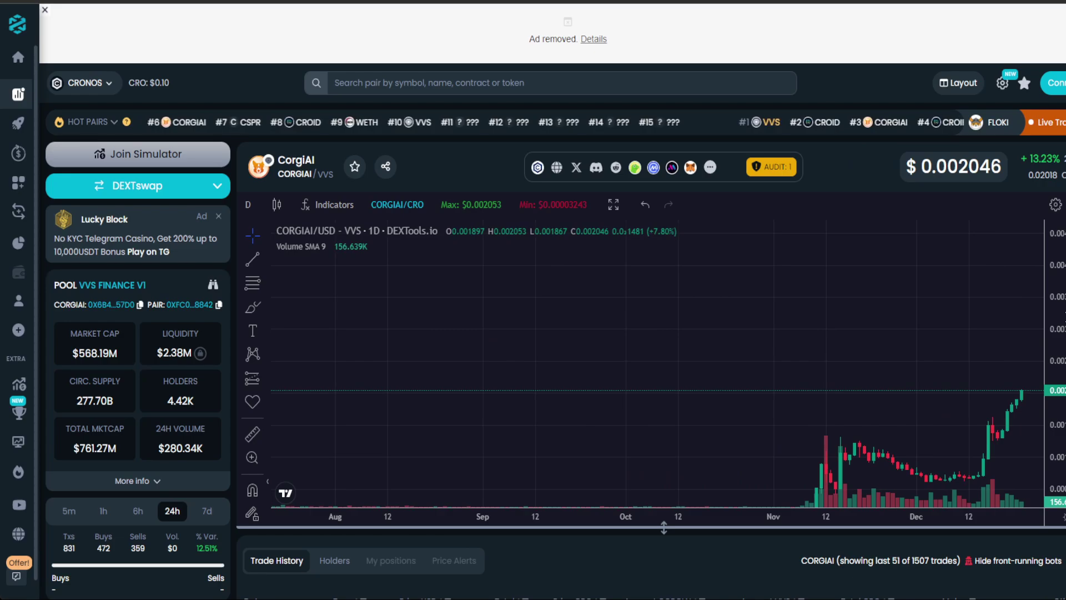
{"action": "left_click_drag", "start_coordinate": [1060, 383], "coordinate": [1060, 474]}
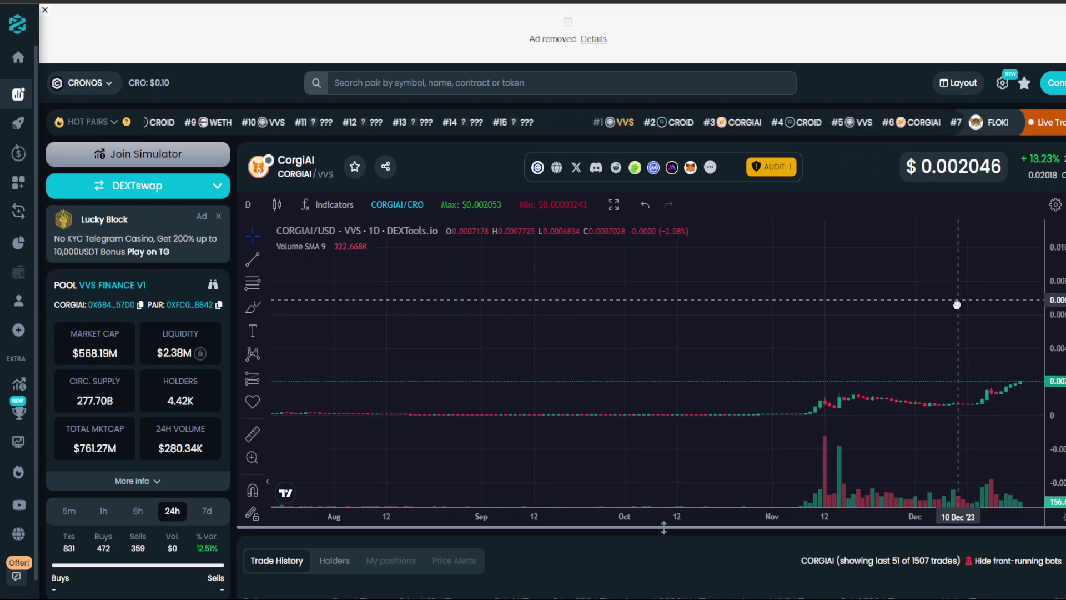
{"action": "left_click", "coordinate": [252, 435]}
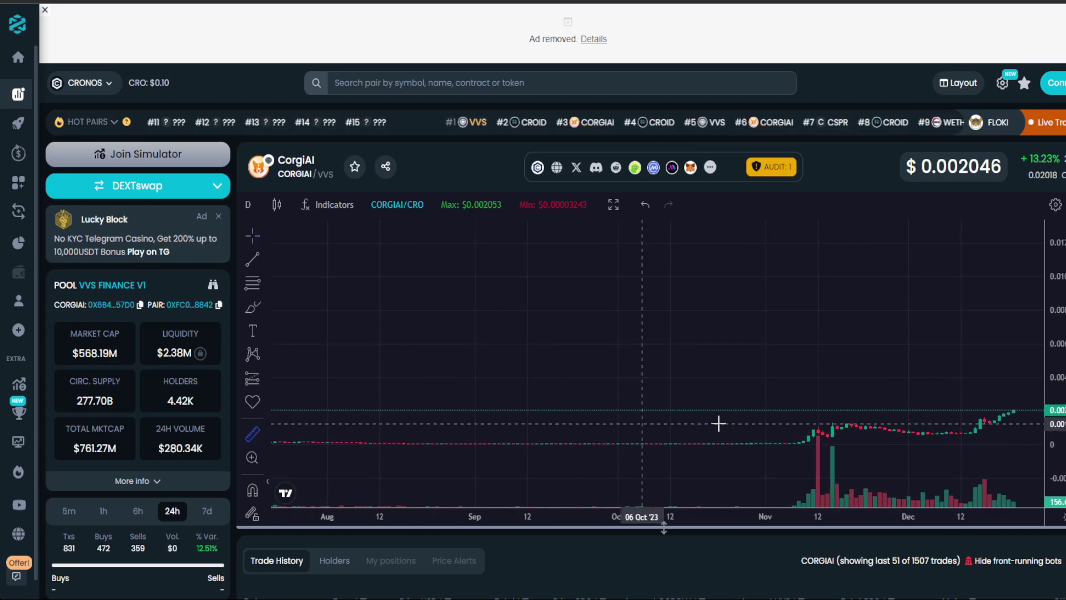
Drag a target measurement up toward 0.008, extend it back to 30 Nov, then clear it.
{"action": "left_click_drag", "start_coordinate": [984, 409], "coordinate": [912, 277]}
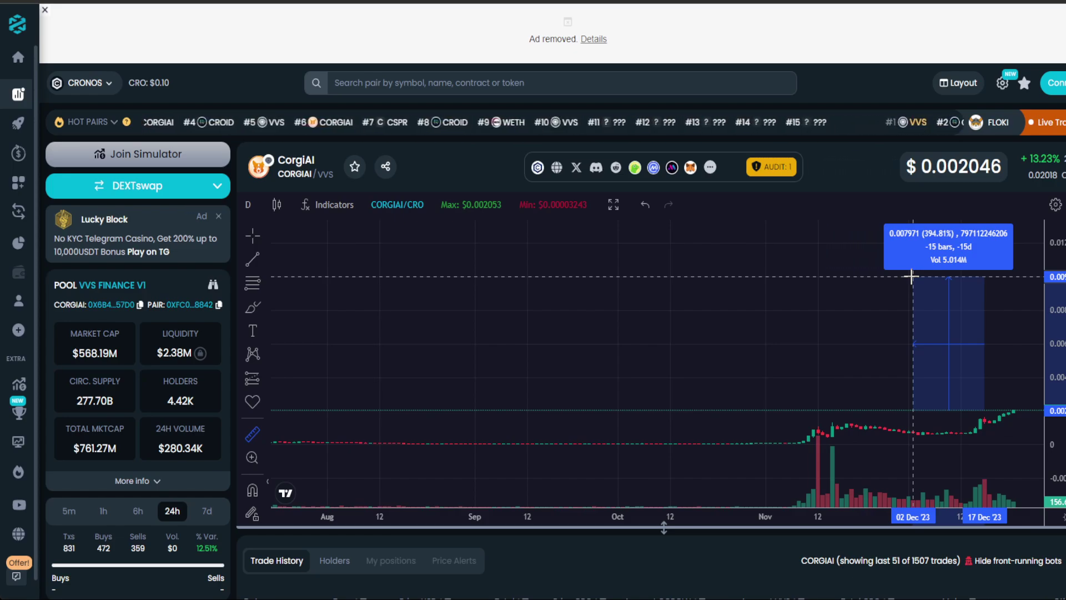
{"action": "left_click_drag", "start_coordinate": [911, 277], "coordinate": [904, 277]}
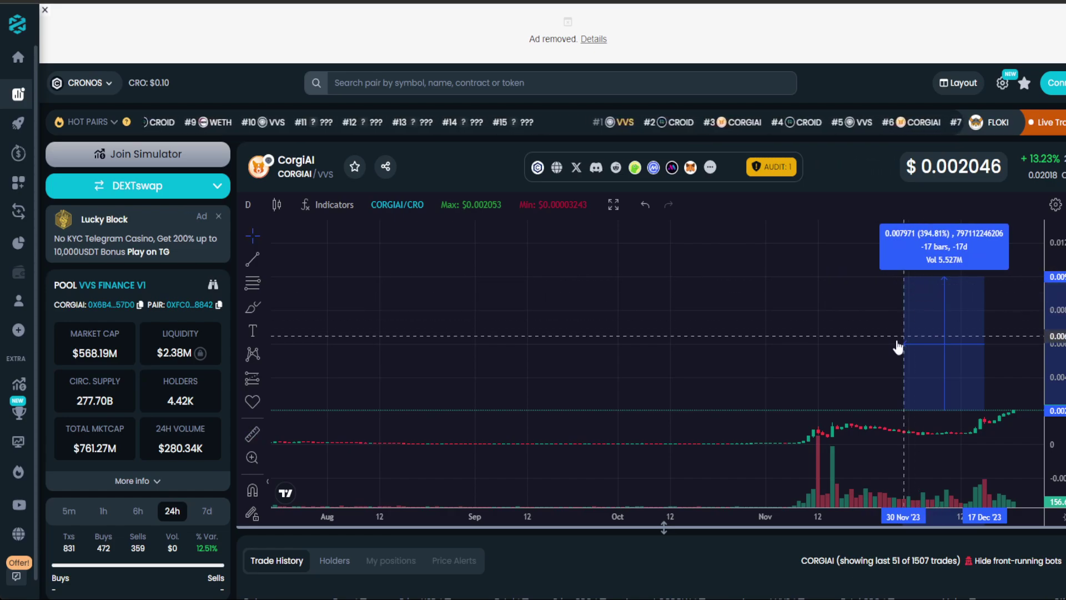
{"action": "scroll", "coordinate": [898, 346], "scroll_direction": "up", "scroll_amount": 2}
{"action": "key", "text": "Escape"}
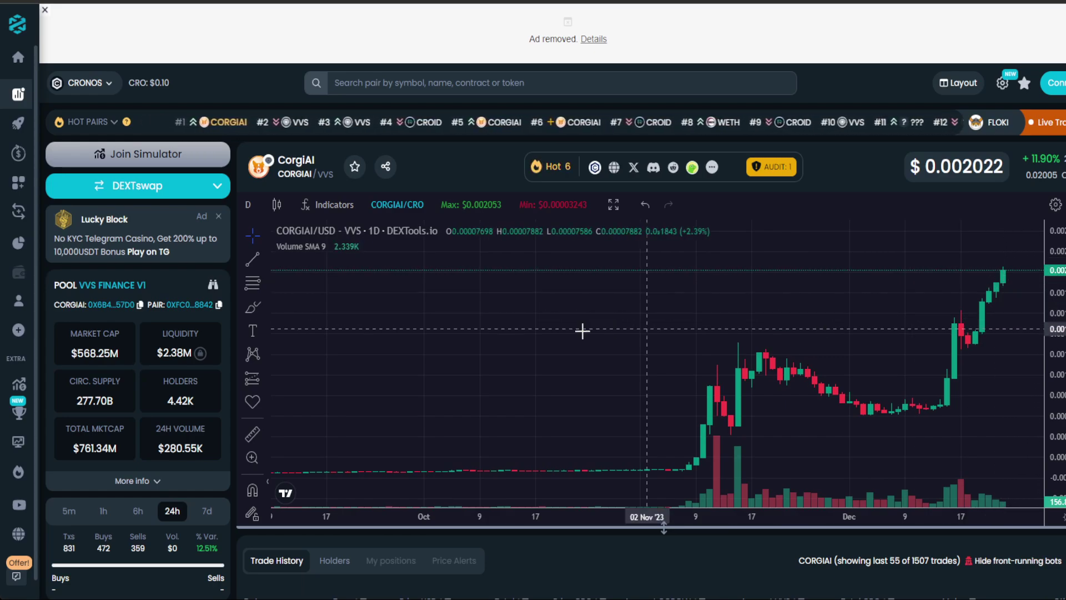
Measure from the recent price to the 29 Nov high (about −22%, 22 bars), then dismiss.
{"action": "left_click", "coordinate": [253, 439]}
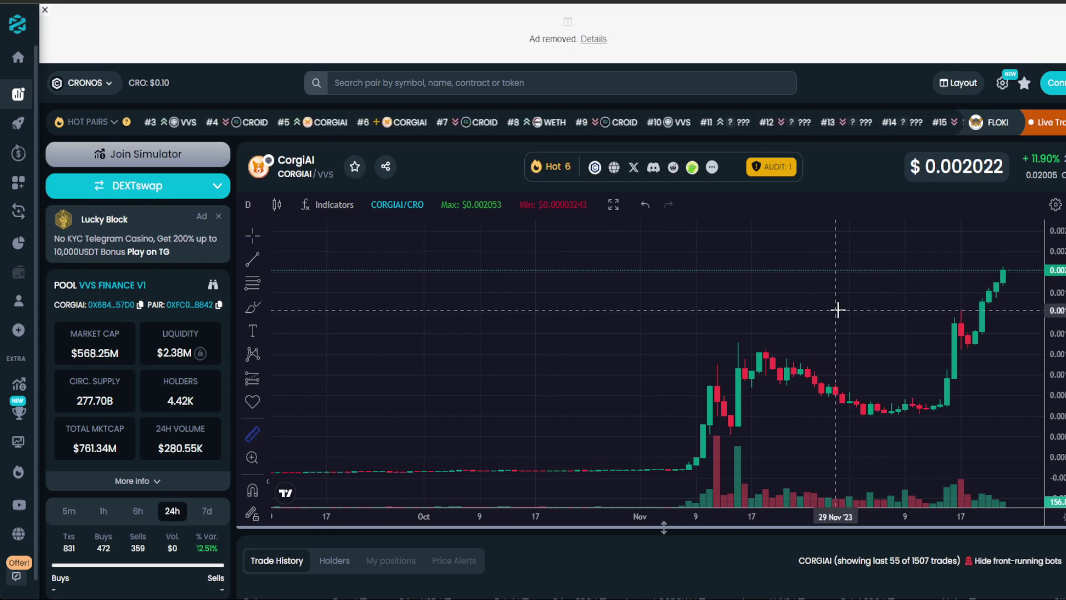
{"action": "left_click", "coordinate": [832, 310]}
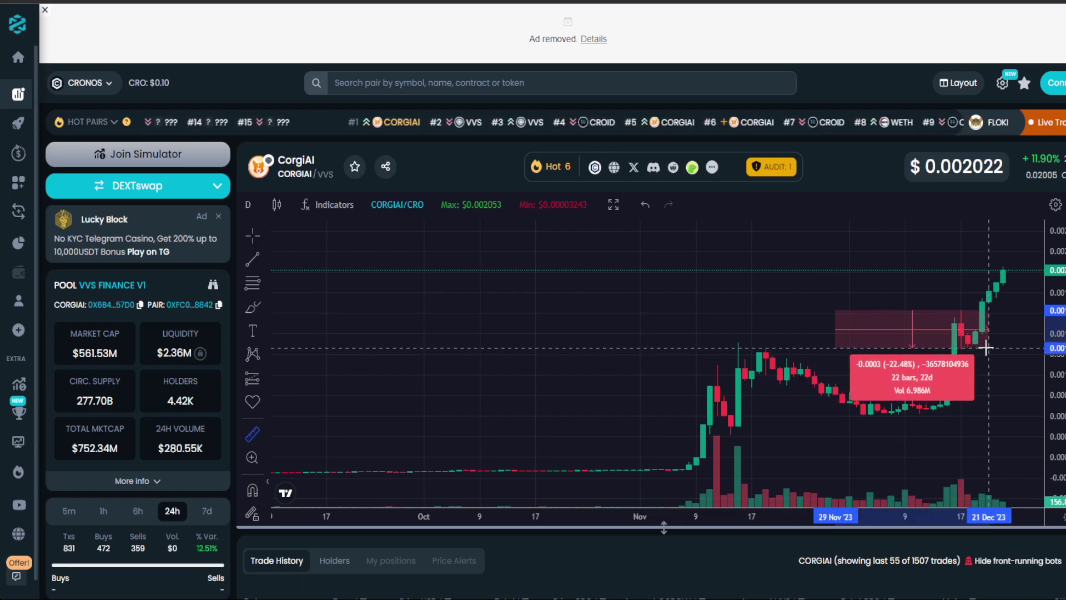
{"action": "left_click", "coordinate": [986, 348]}
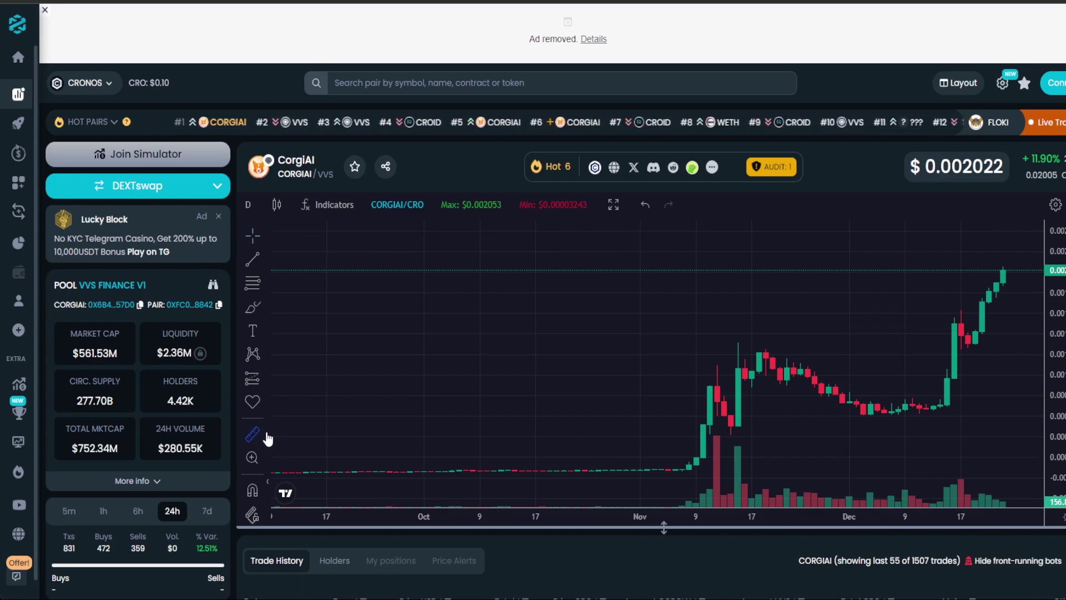